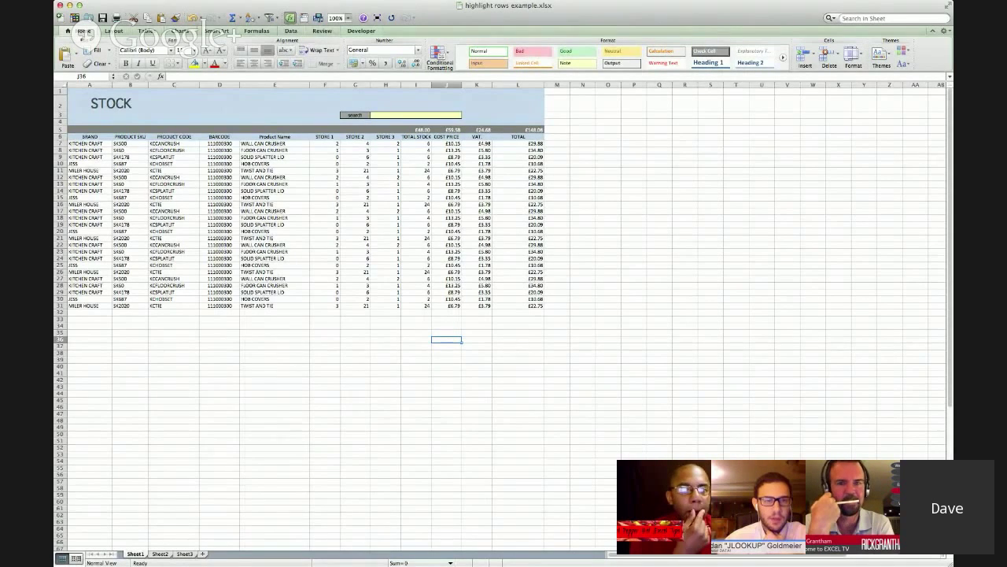
# - Set the worksheet zoom to 150%
pyautogui.write('150')
pyautogui.press('Return')
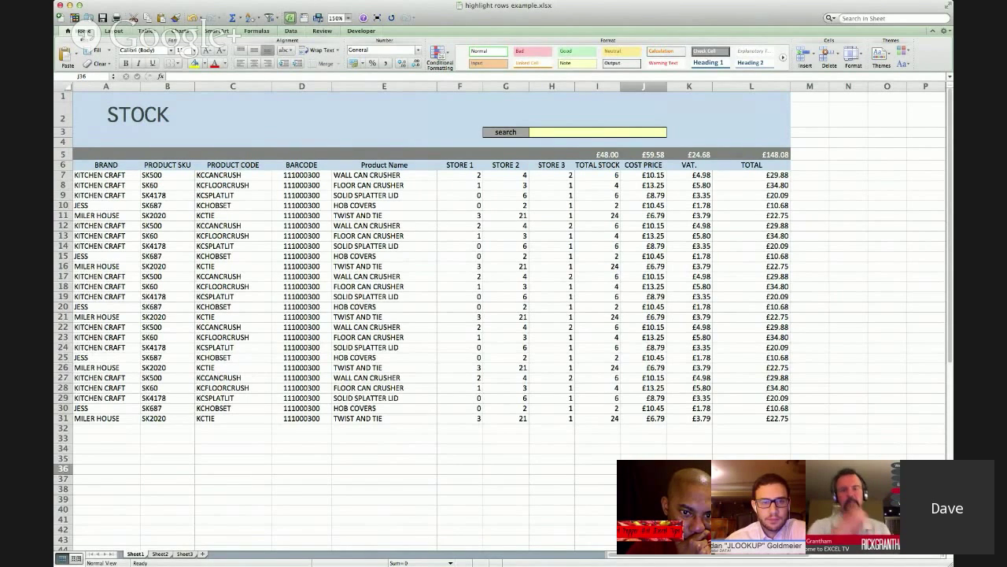
# - Turn on filters for the stock table A6:L31, headers included, and remove them again
pyautogui.moveTo(102, 165); pyautogui.dragTo(789, 421)
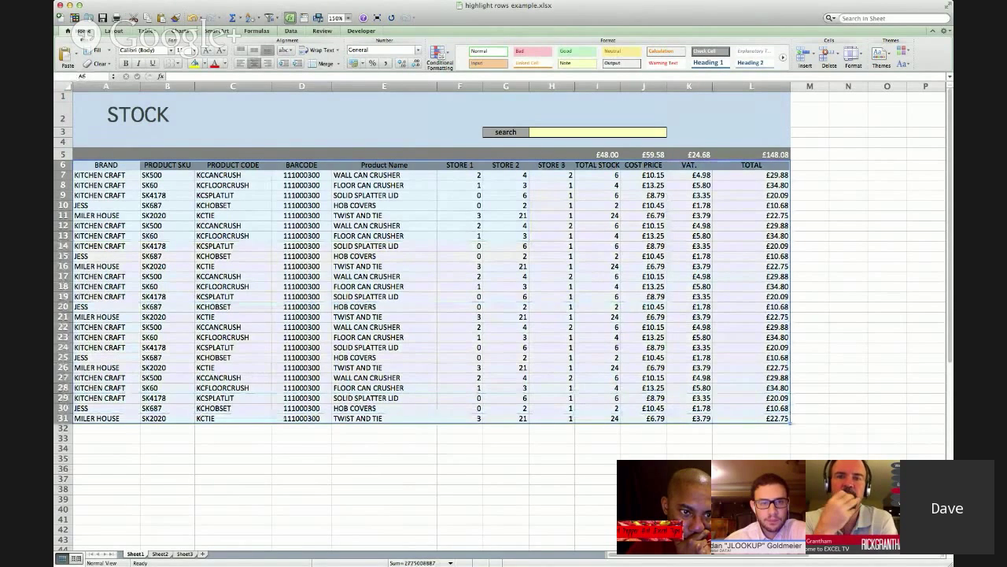
pyautogui.press('super+shift+f')
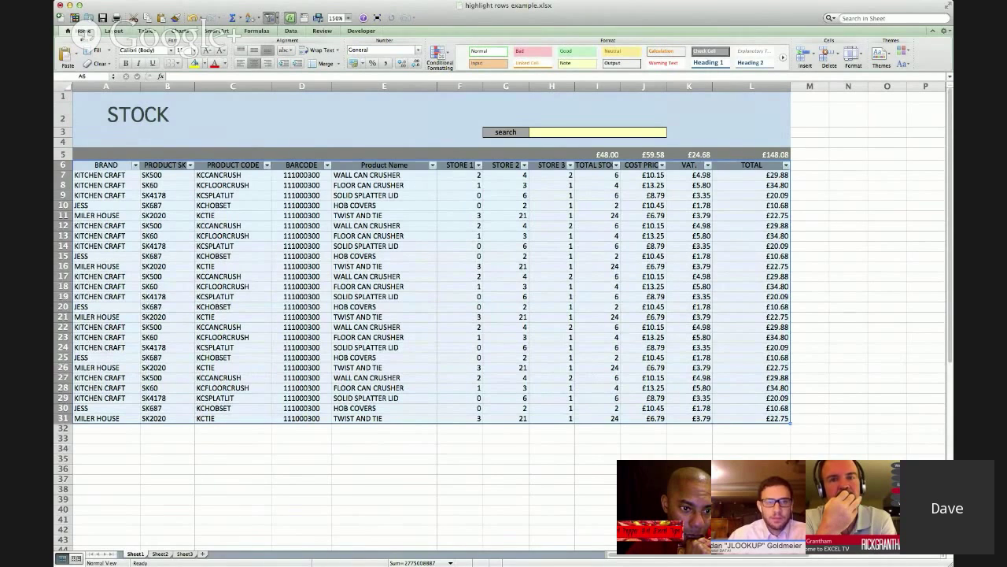
pyautogui.press('super+shift+f')
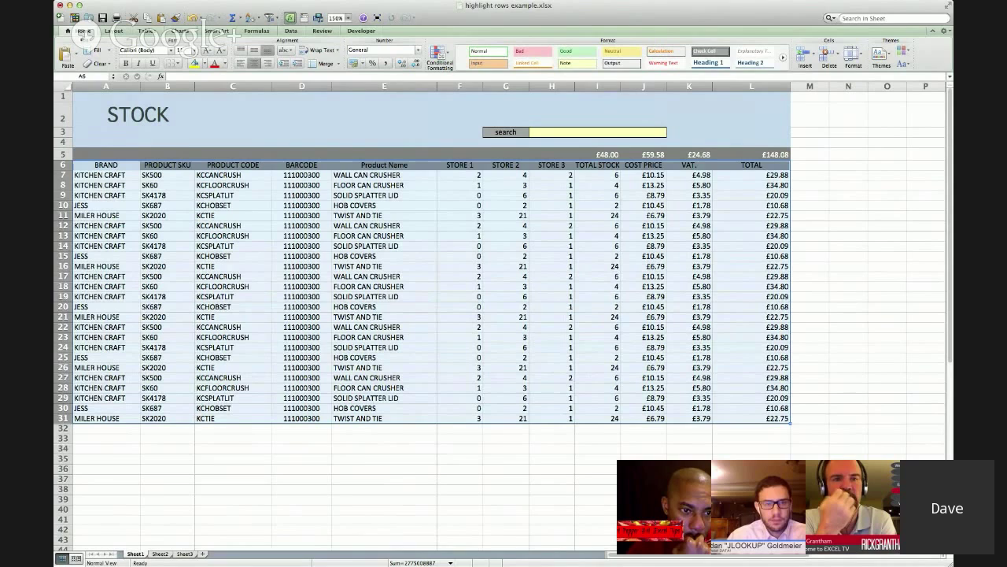
# - Enter hob in the yellow search cell to highlight the matching stock rows
pyautogui.click(598, 132)
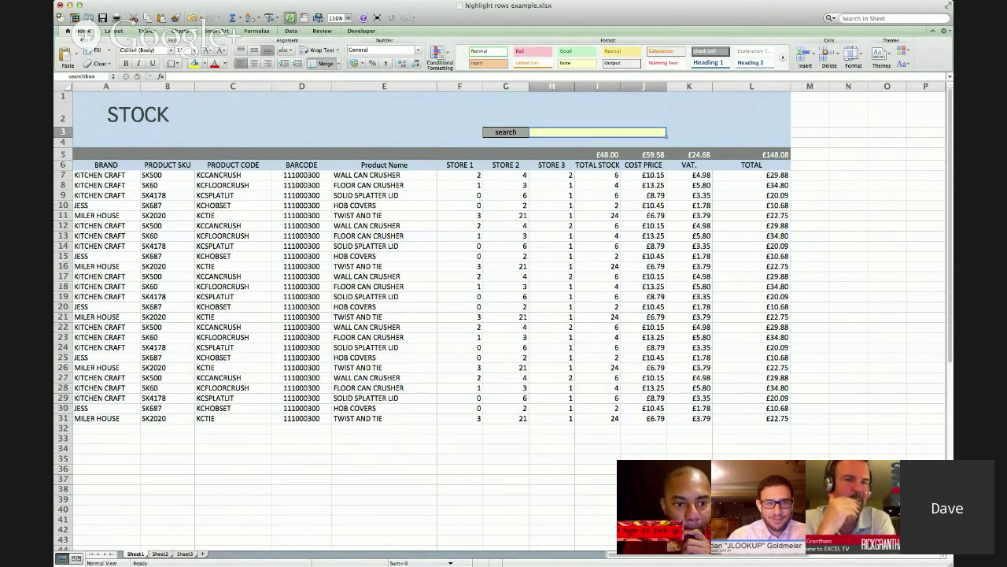
pyautogui.hotkey('ctrl', 'u')
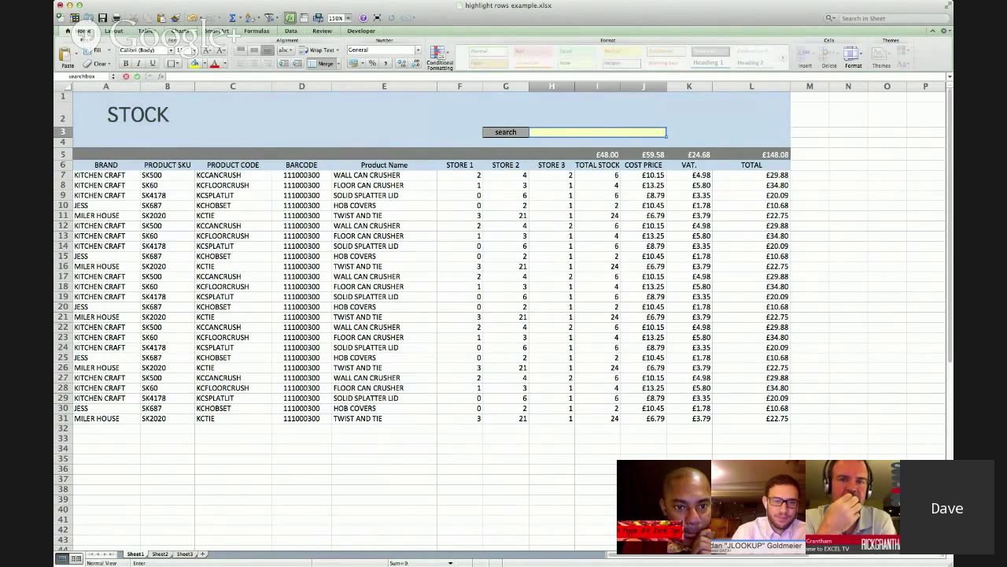
pyautogui.write('hob')
pyautogui.press('Return')
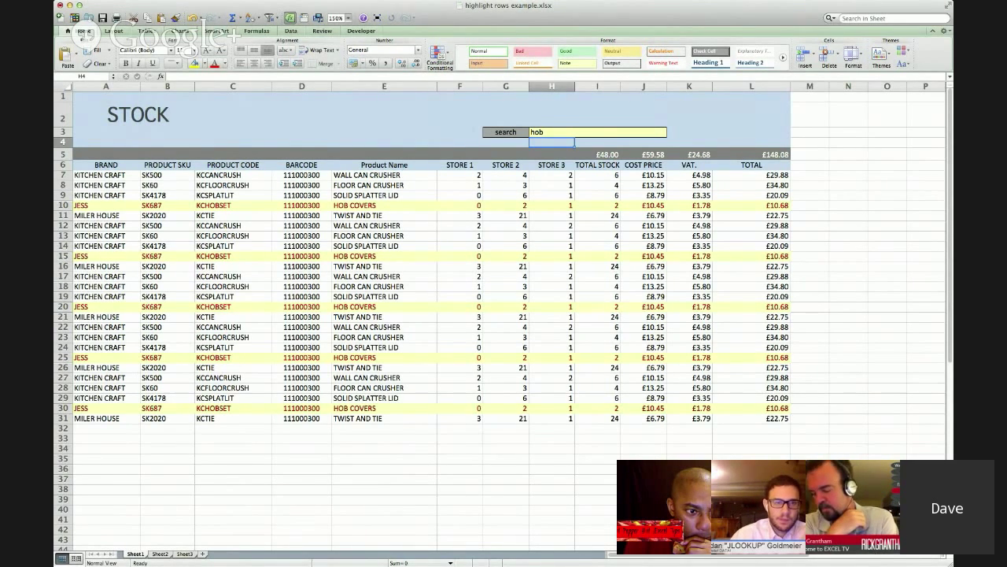
# - Replace the search cell's text with the partial product SKU sk68
pyautogui.click(167, 297)
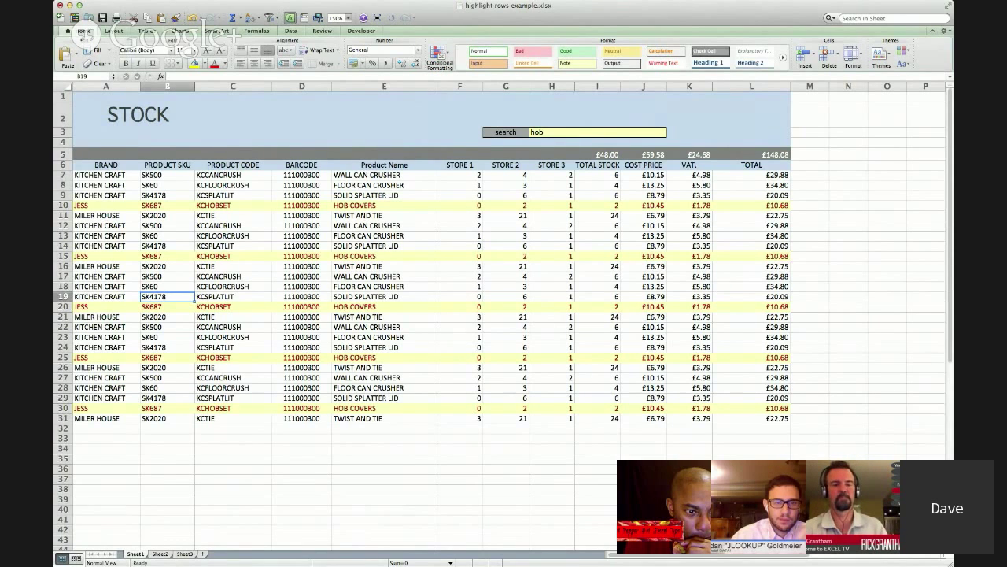
pyautogui.click(597, 132)
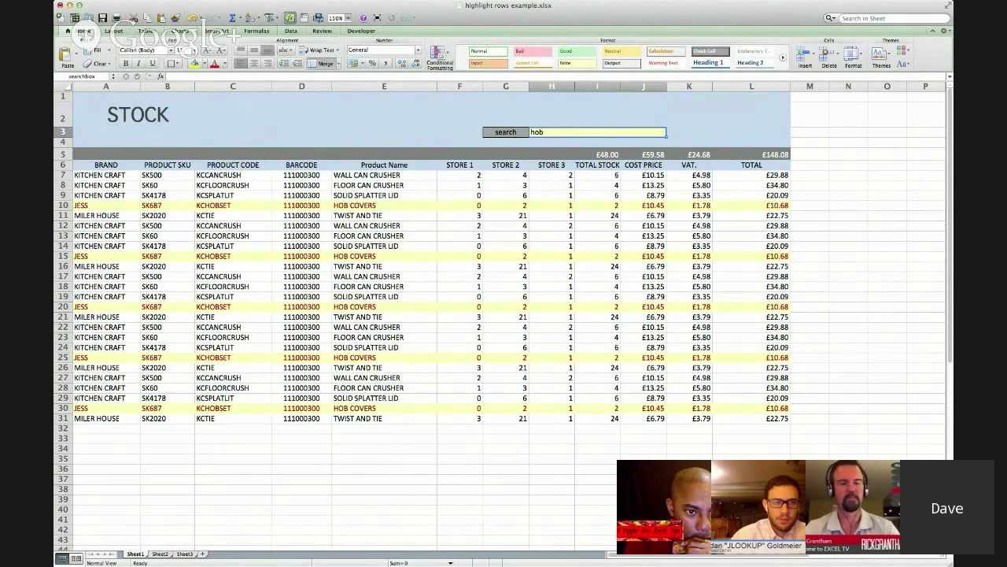
pyautogui.press('BackSpace')
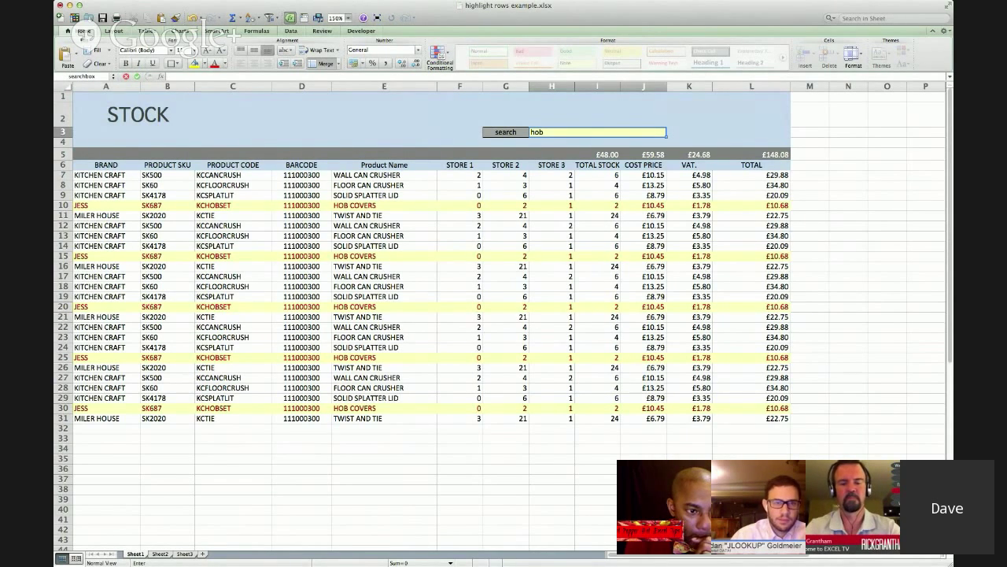
pyautogui.press('BackSpace')
pyautogui.press('BackSpace')
pyautogui.press('BackSpace')
pyautogui.write('sk68')
pyautogui.press('Return')
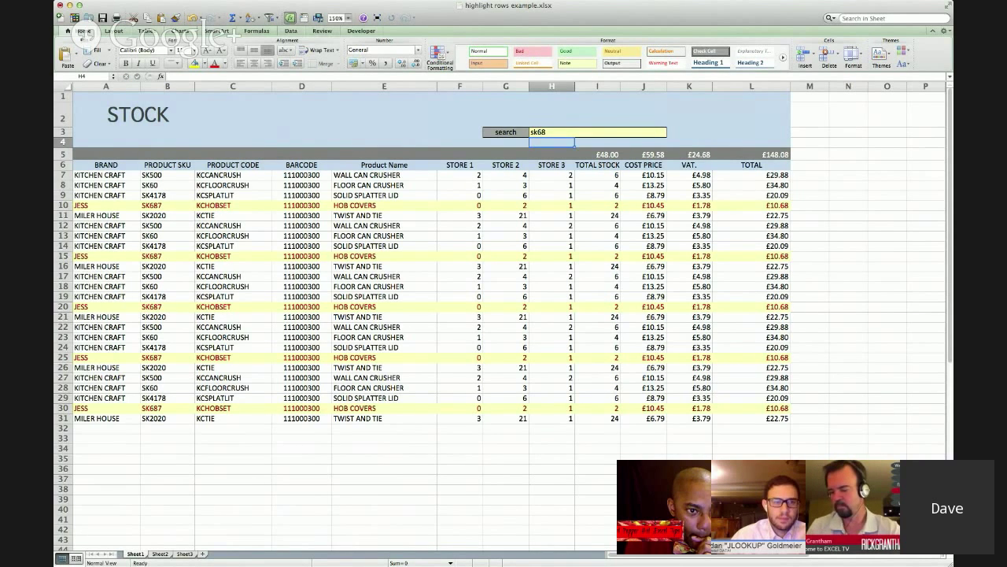
# - Copy the product SKU SK4178 from cell B9 and paste it into the search cell as the search term
pyautogui.click(167, 195)
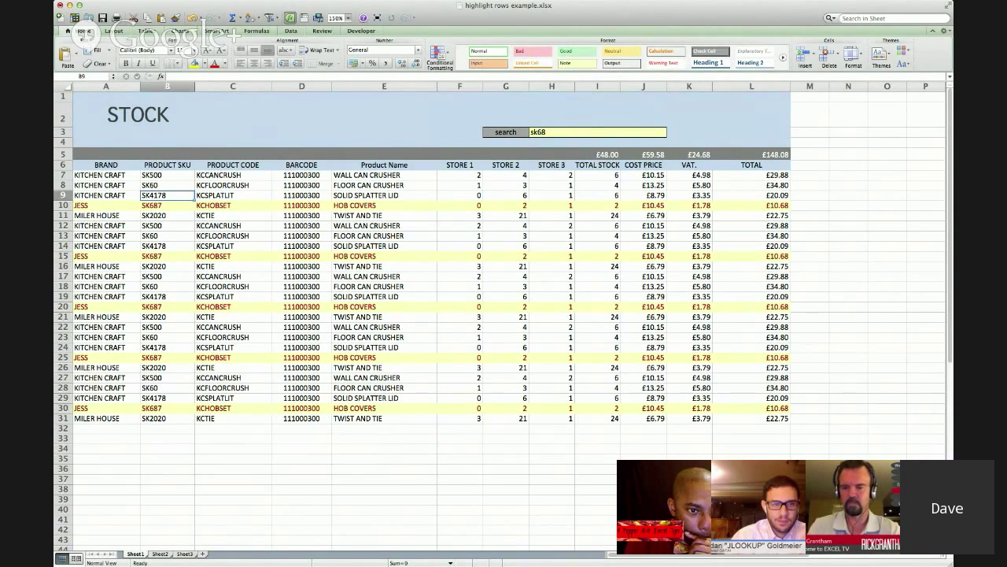
pyautogui.press('super+c')
pyautogui.click(551, 132)
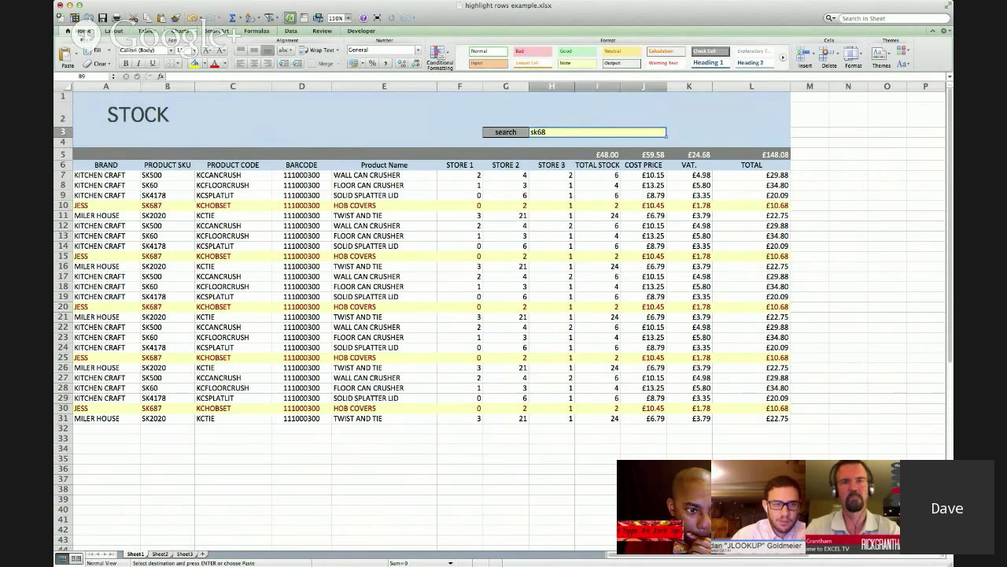
pyautogui.press('Escape')
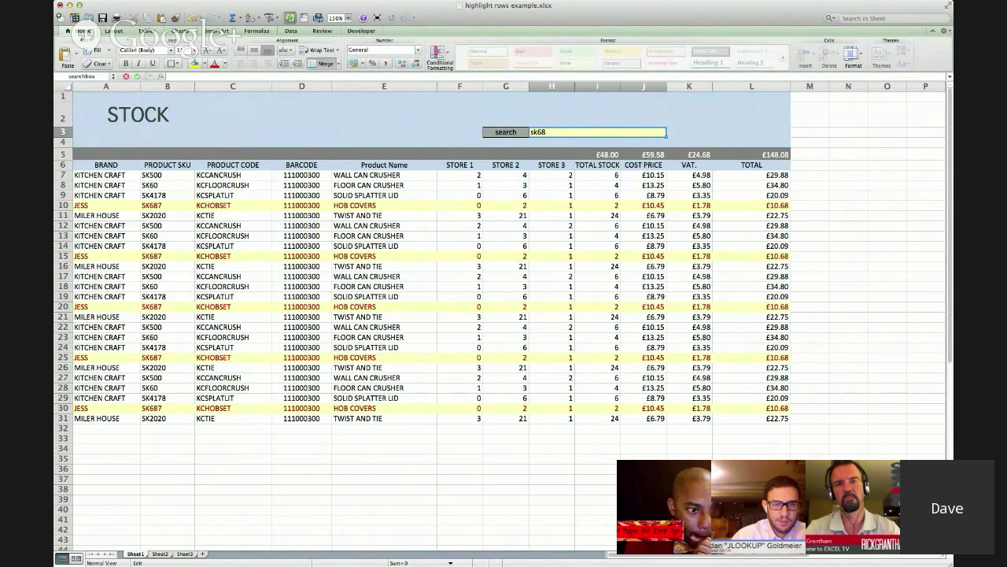
pyautogui.press('super+v')
pyautogui.press('Return')
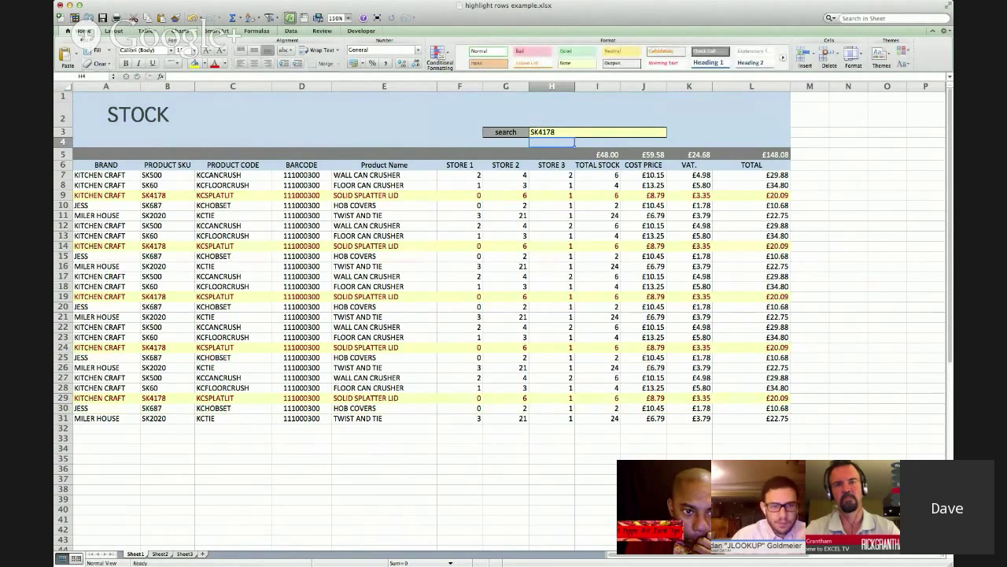
# - Clear the search term from the yellow search cell
pyautogui.click(598, 131)
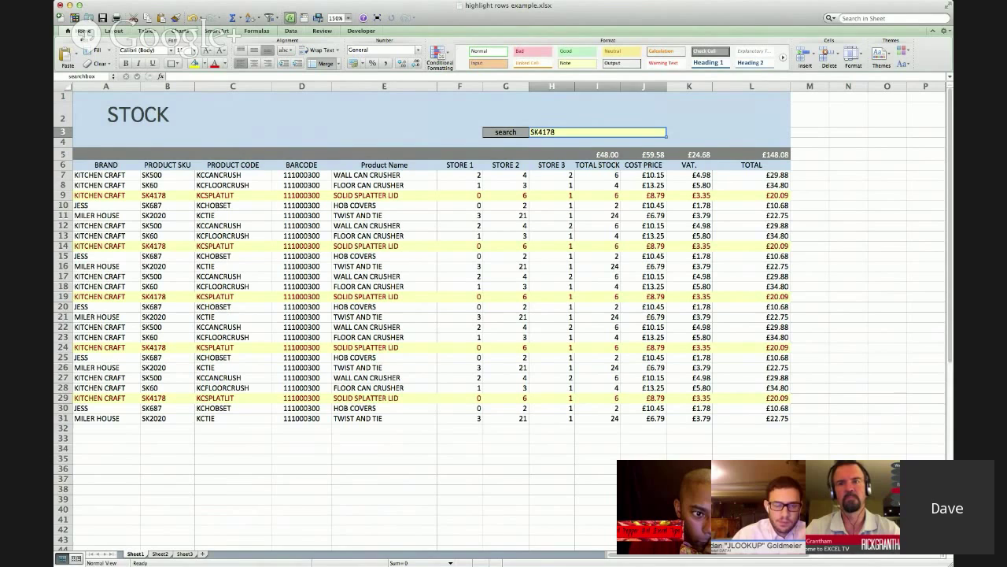
pyautogui.press('BackSpace')
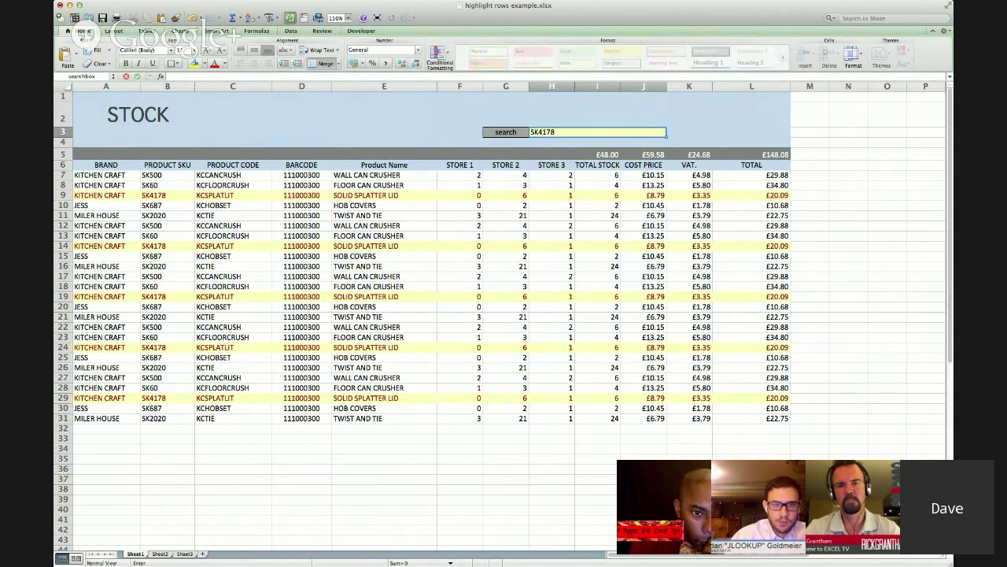
pyautogui.press('BackSpace')
pyautogui.press('BackSpace')
pyautogui.press('BackSpace')
pyautogui.press('BackSpace')
pyautogui.press('BackSpace')
pyautogui.press('BackSpace')
pyautogui.click(505, 327)
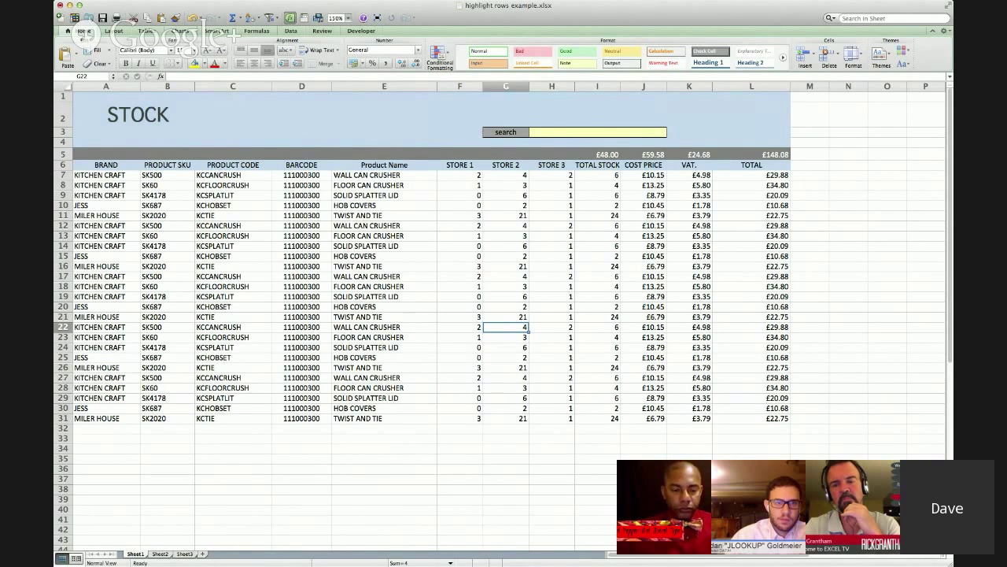
# - Open the conditional formatting rule for the stock data A7:L31 and copy its formula
pyautogui.click(597, 131)
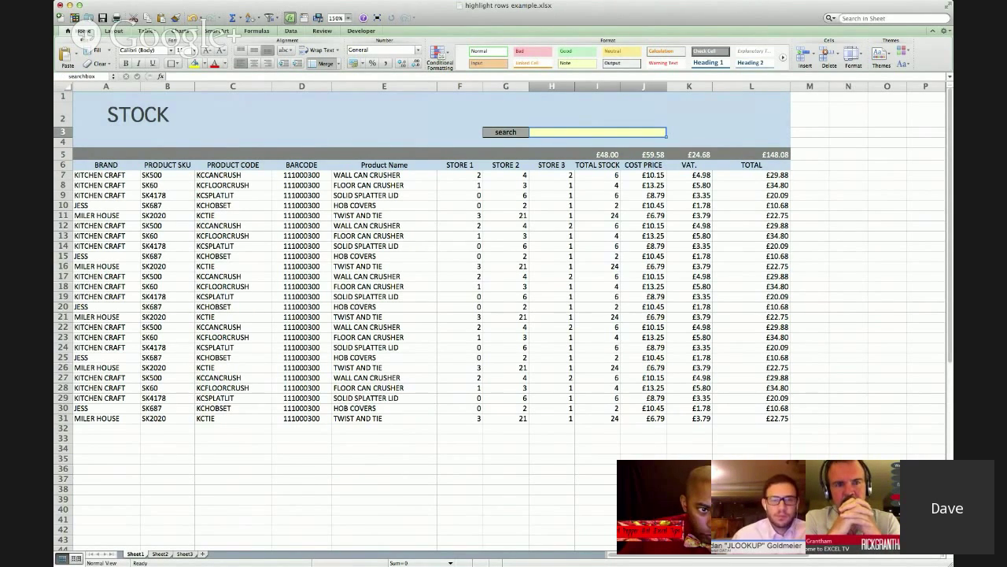
pyautogui.moveTo(95, 175); pyautogui.dragTo(787, 418)
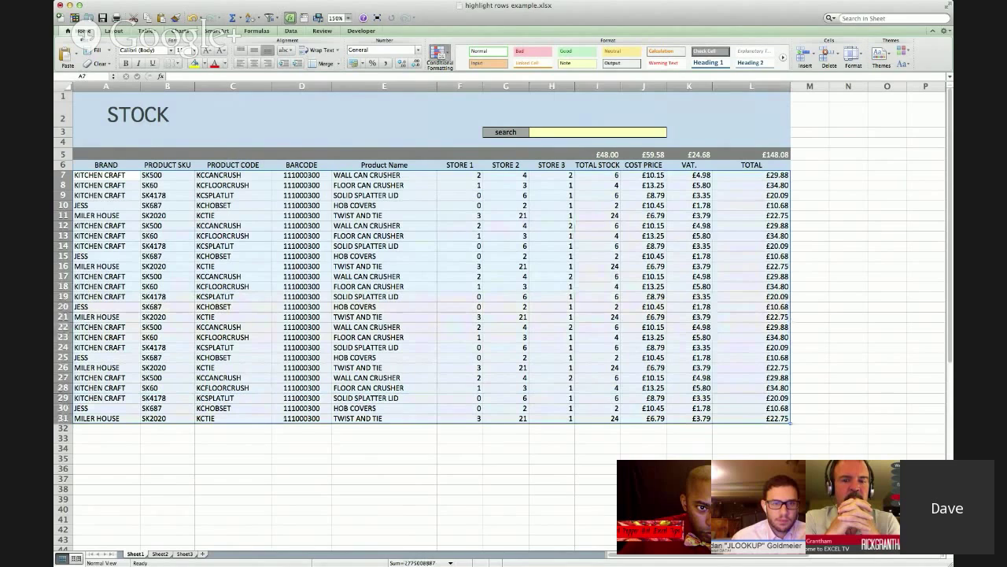
pyautogui.click(440, 55)
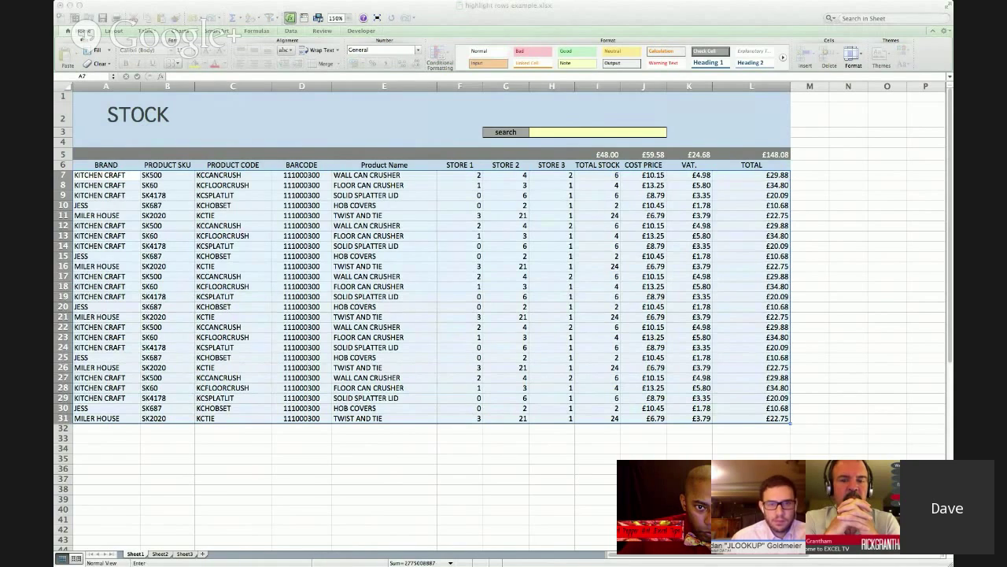
pyautogui.click(552, 245)
pyautogui.click(105, 174)
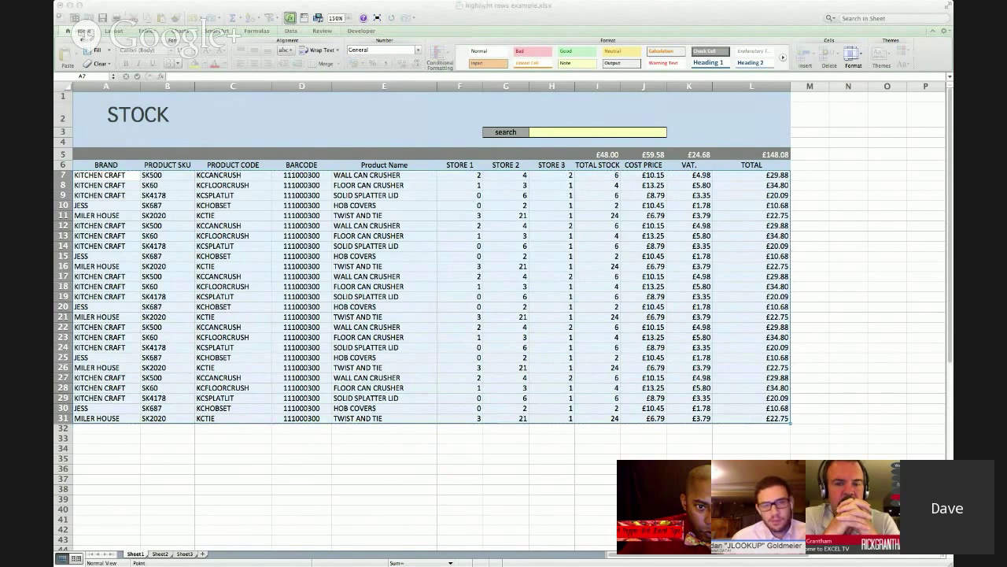
# - Paste =IF(ISBLANK(searchbox),0,ISNUMBER(SEARCH(searchbox,$A7&$B7&$C7&$D7&$E7))) as text into cell B34 below the stock table
pyautogui.doubleClick(167, 448)
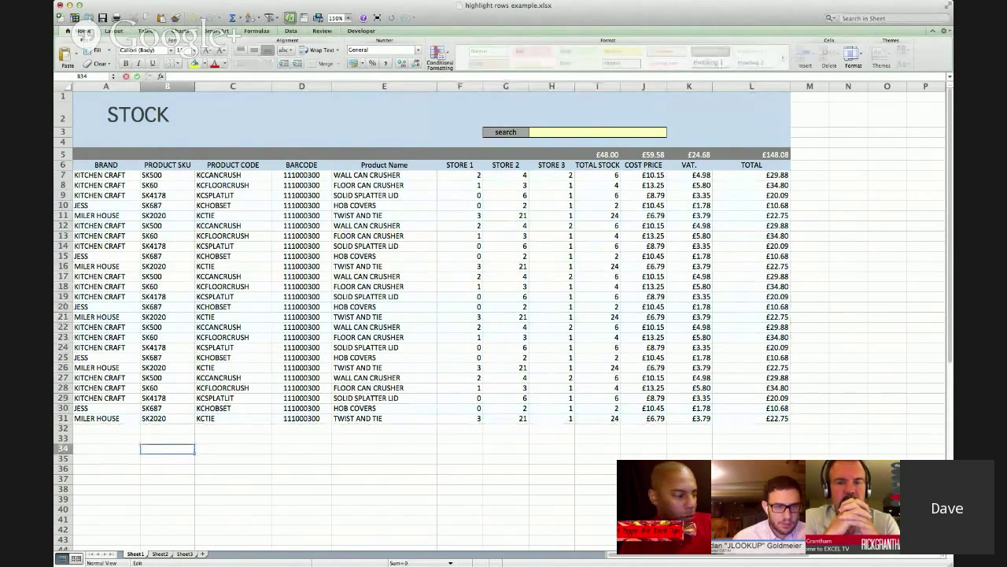
pyautogui.press('super+v')
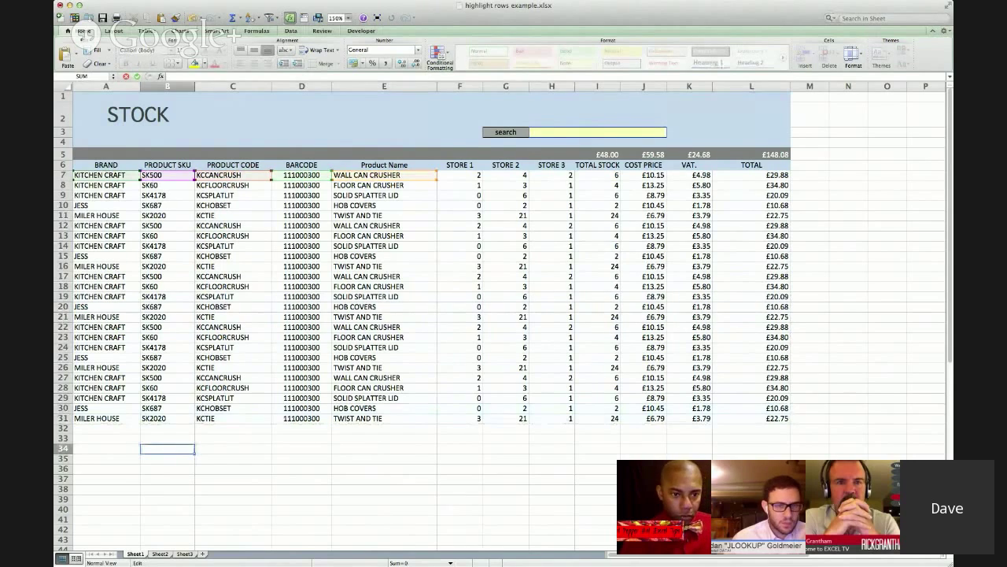
pyautogui.press('Escape')
pyautogui.press('Return')
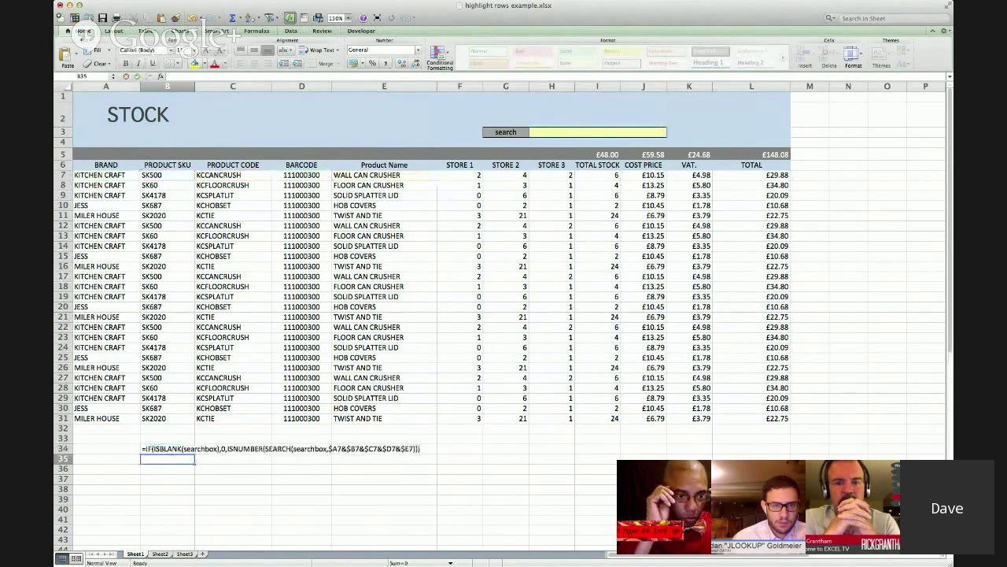
pyautogui.click(302, 478)
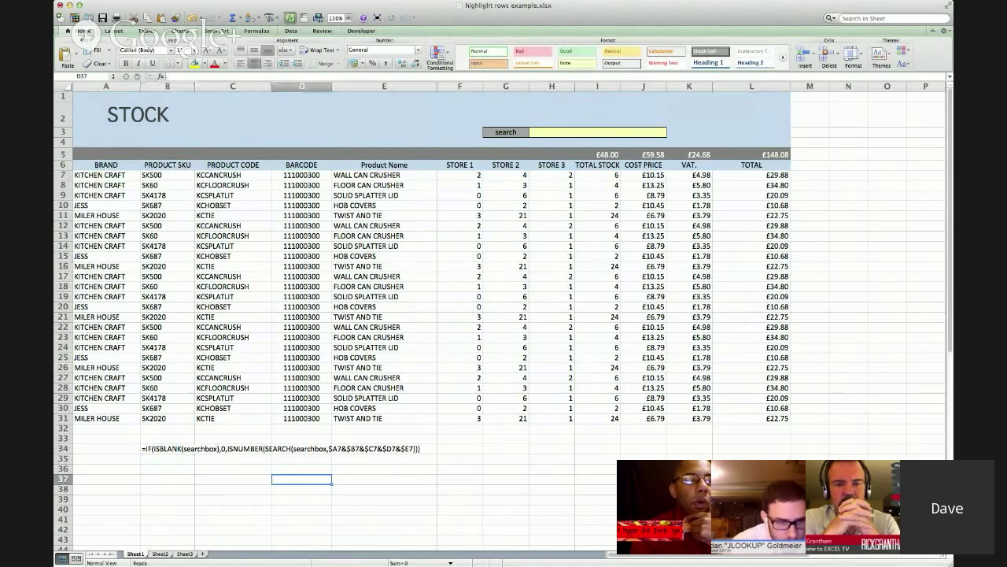